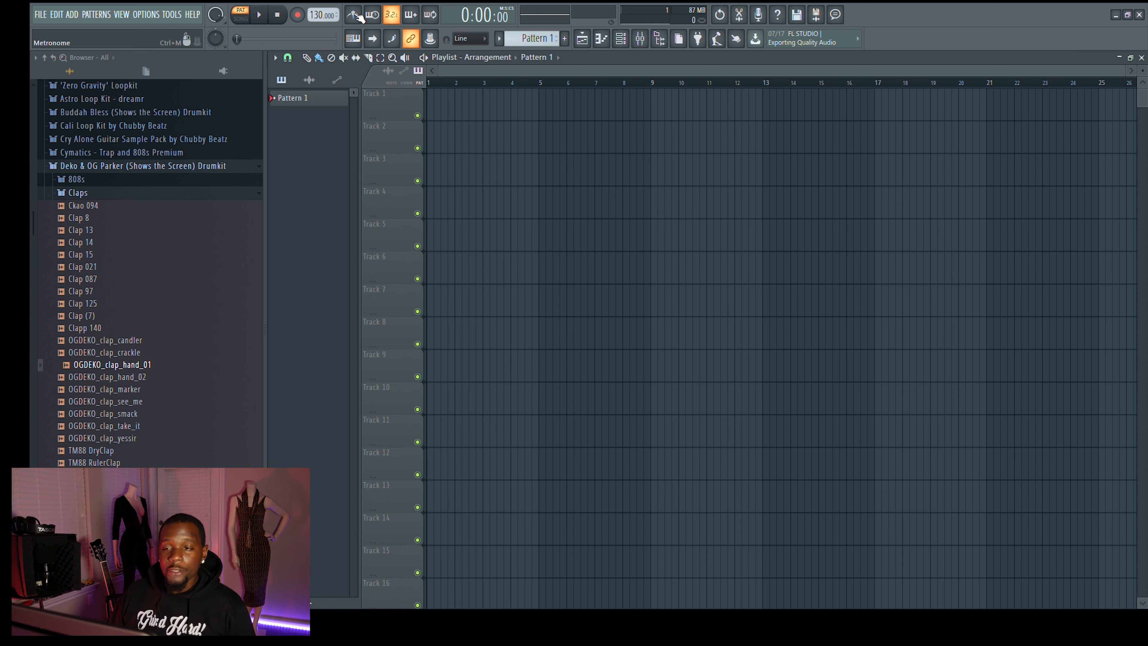
Turn on the metronome and play the empty pattern briefly to hear the click
left_click(355, 15)
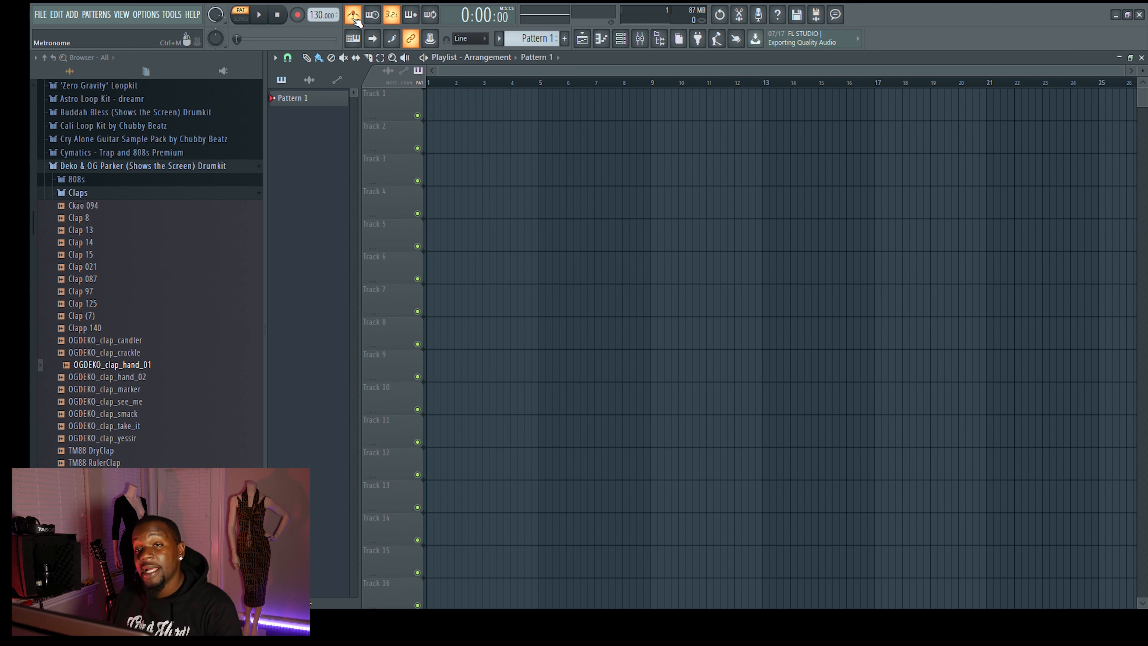
key("space")
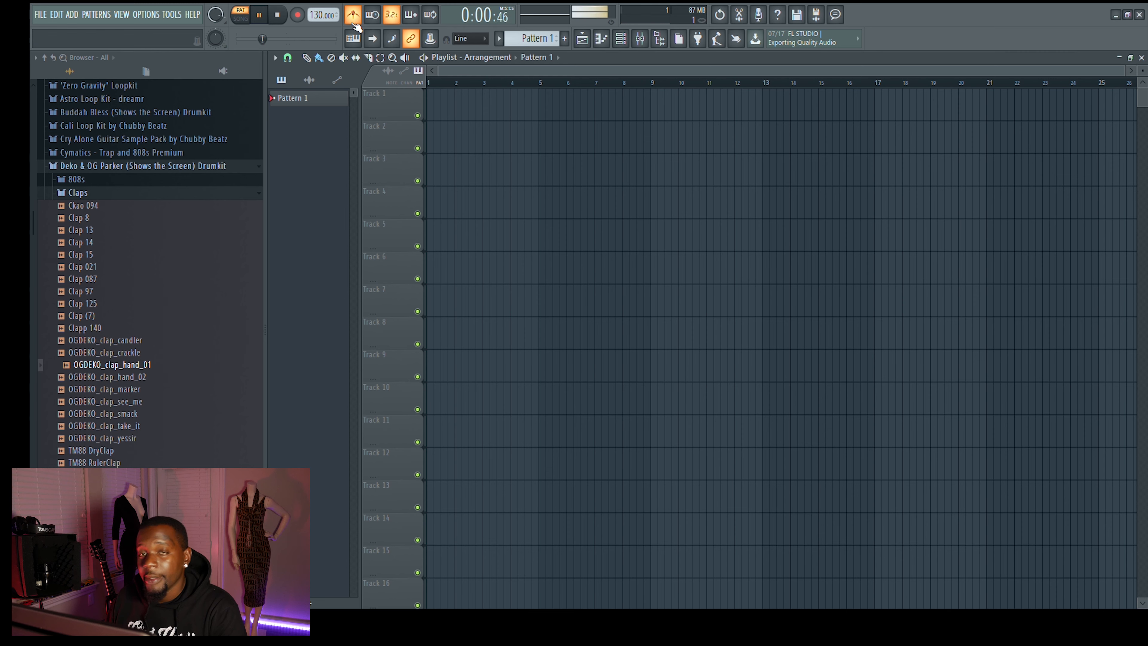
key("space")
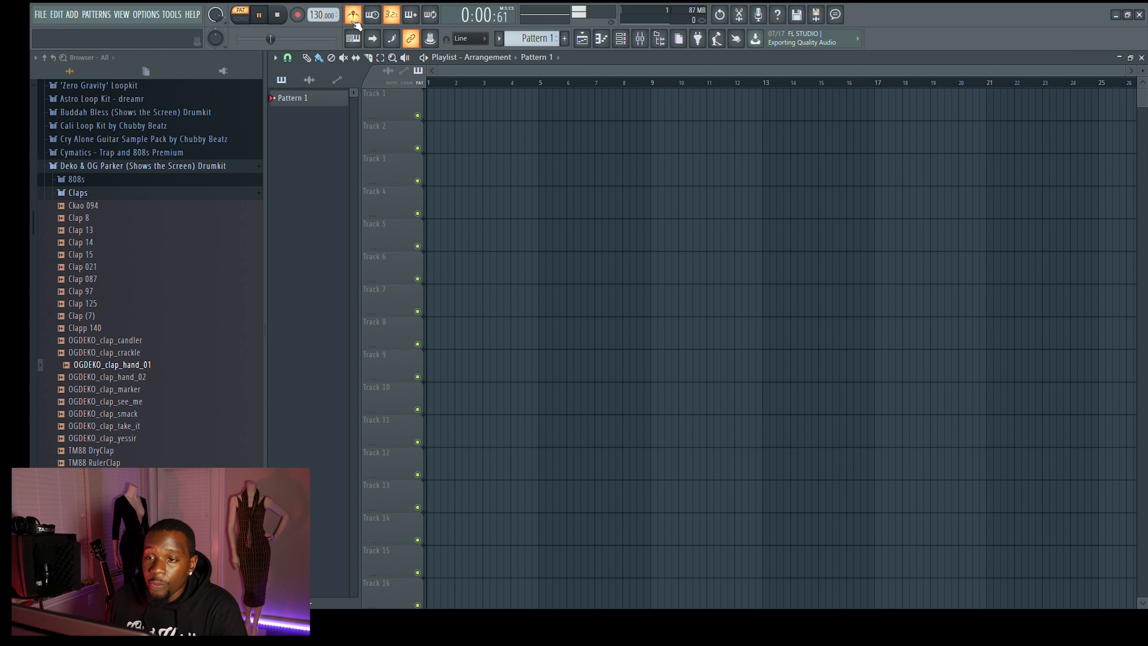
Open the channel rack, play and stop the empty pattern, and move the rack higher over the playlist
left_click(621, 39)
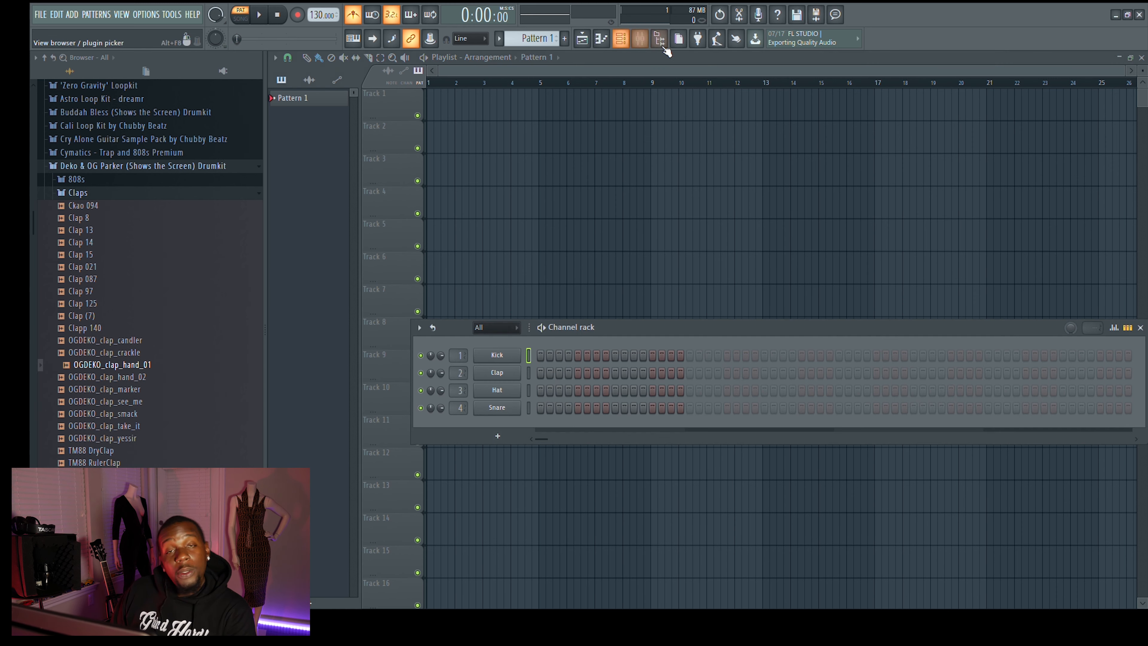
left_click_drag(664, 332, 663, 332)
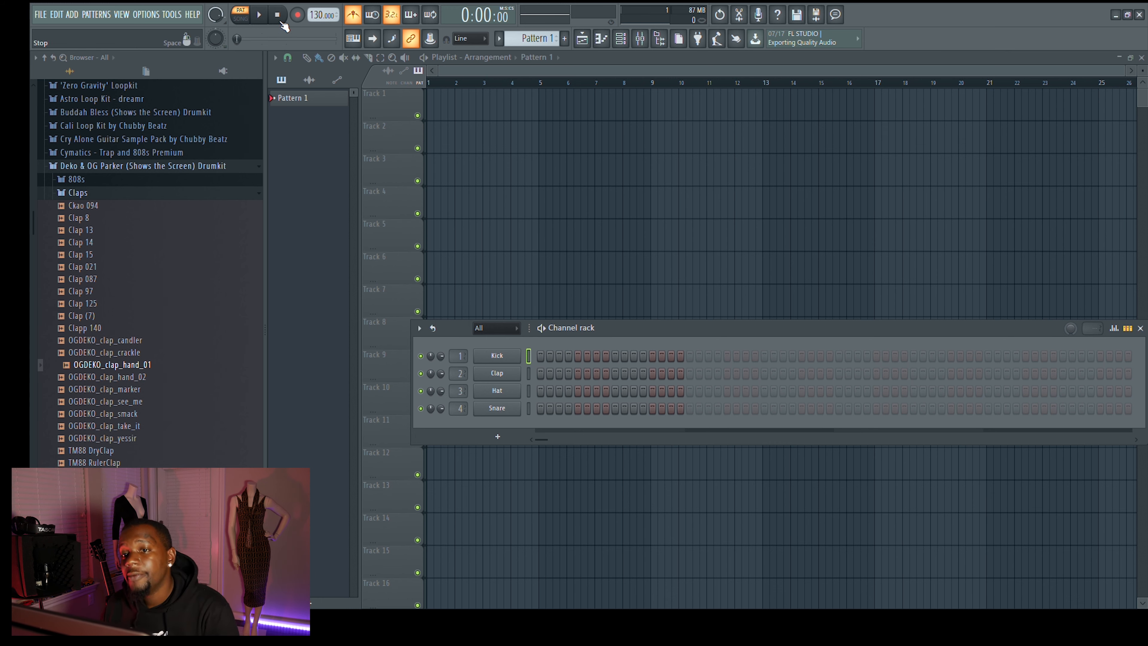
left_click(261, 16)
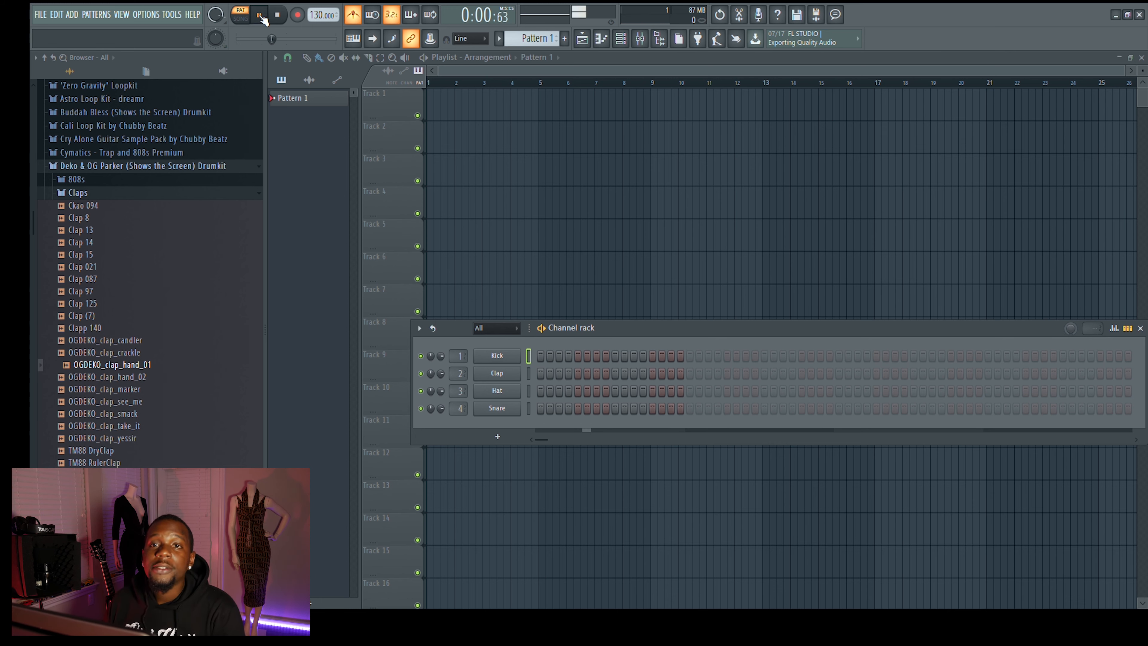
left_click(279, 22)
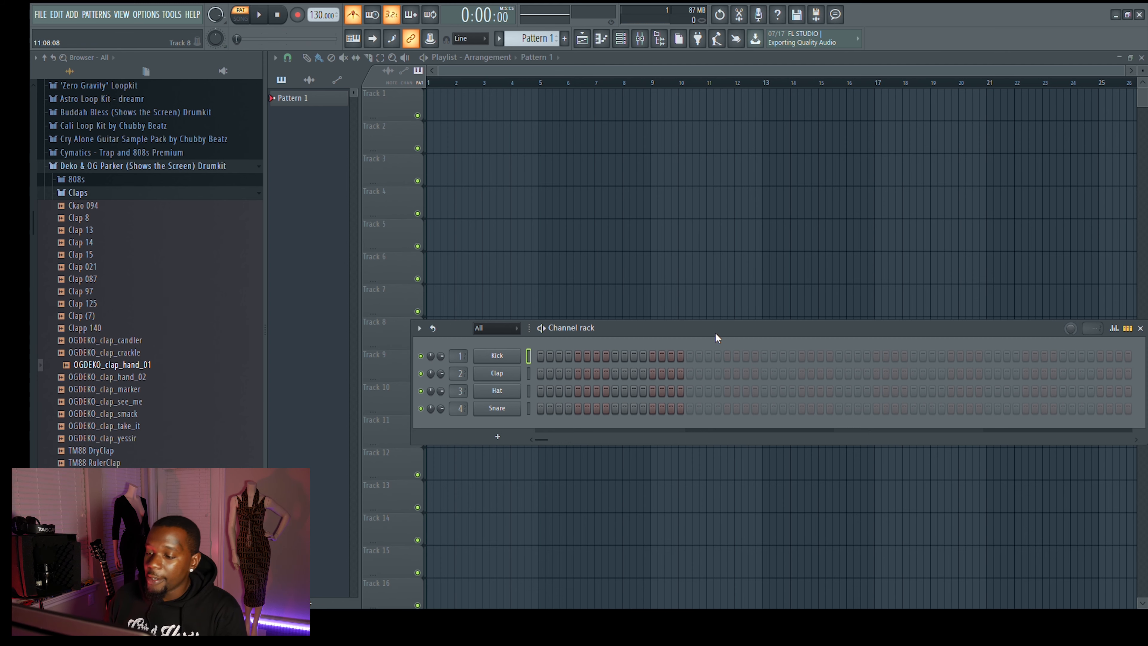
left_click_drag(716, 334, 728, 209)
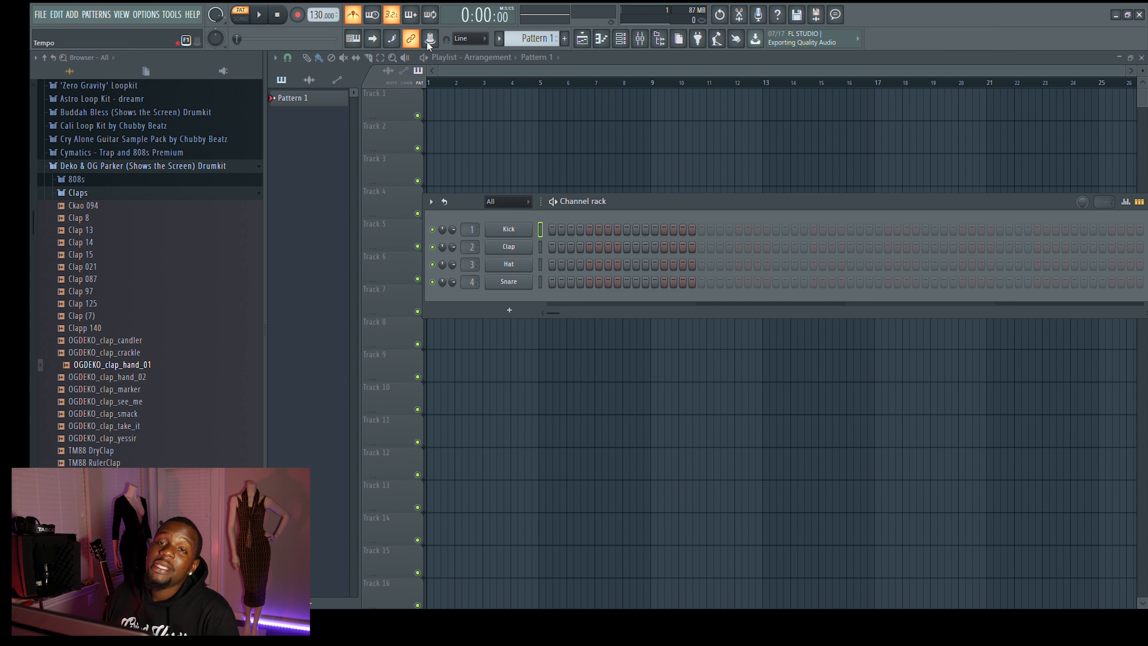
Set the project tempo to 86 BPM
type("80")
key("Return")
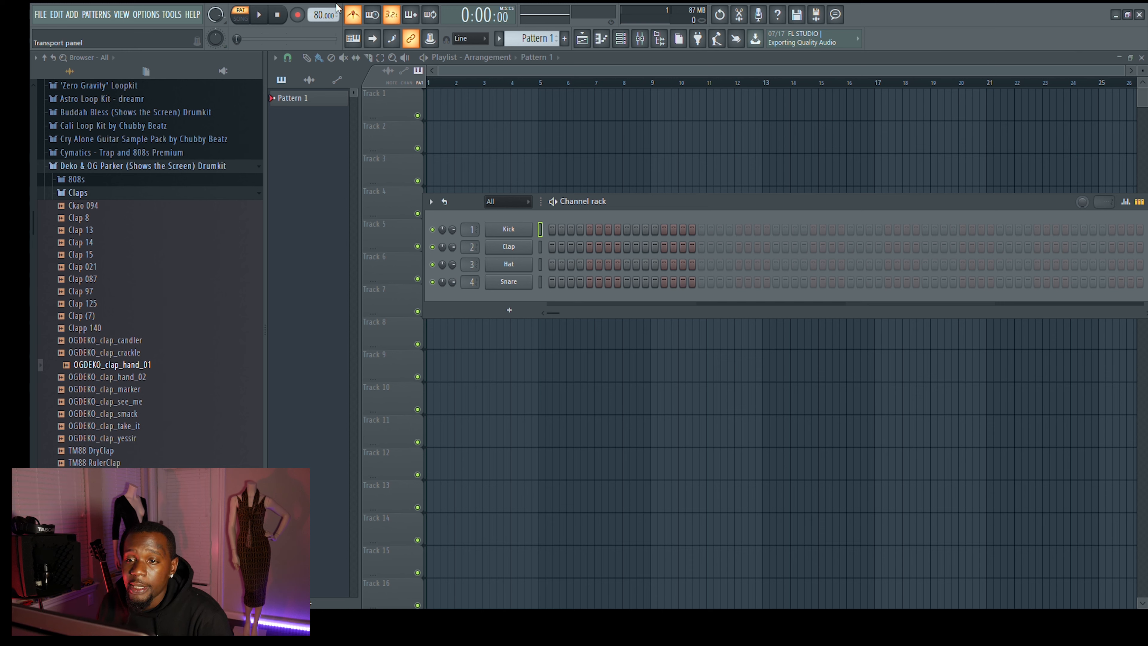
left_click_drag(317, 16, 318, 10)
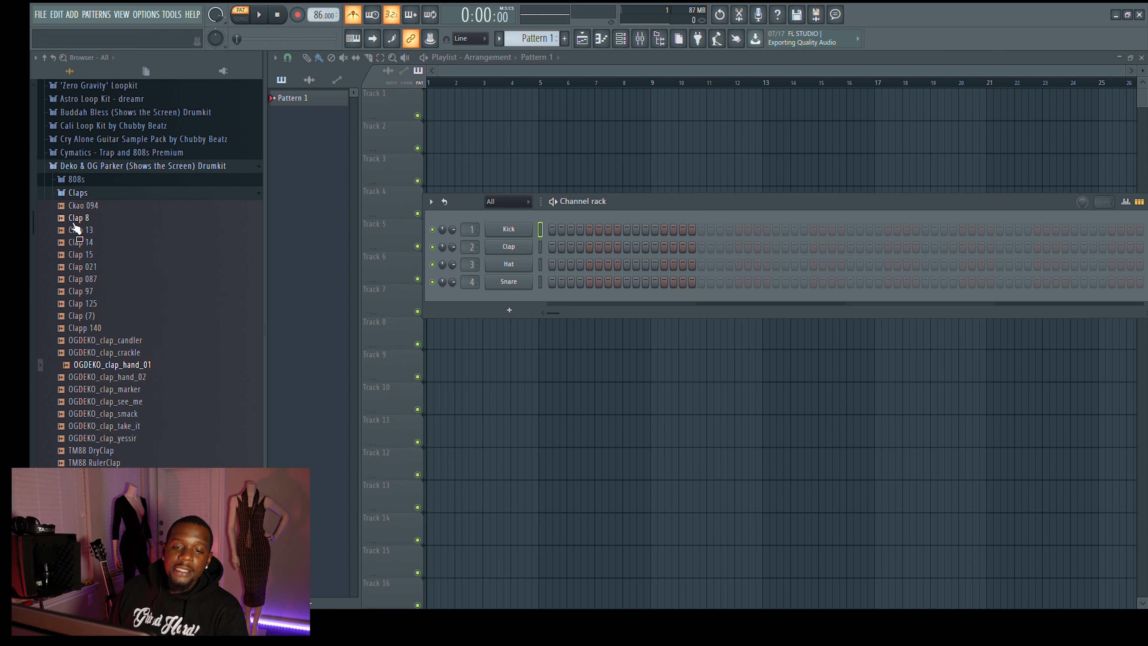
Load the Clap 8 sample onto the Clap channel, place hits on steps 5 and 13, and play the pattern
left_click_drag(79, 221, 514, 254)
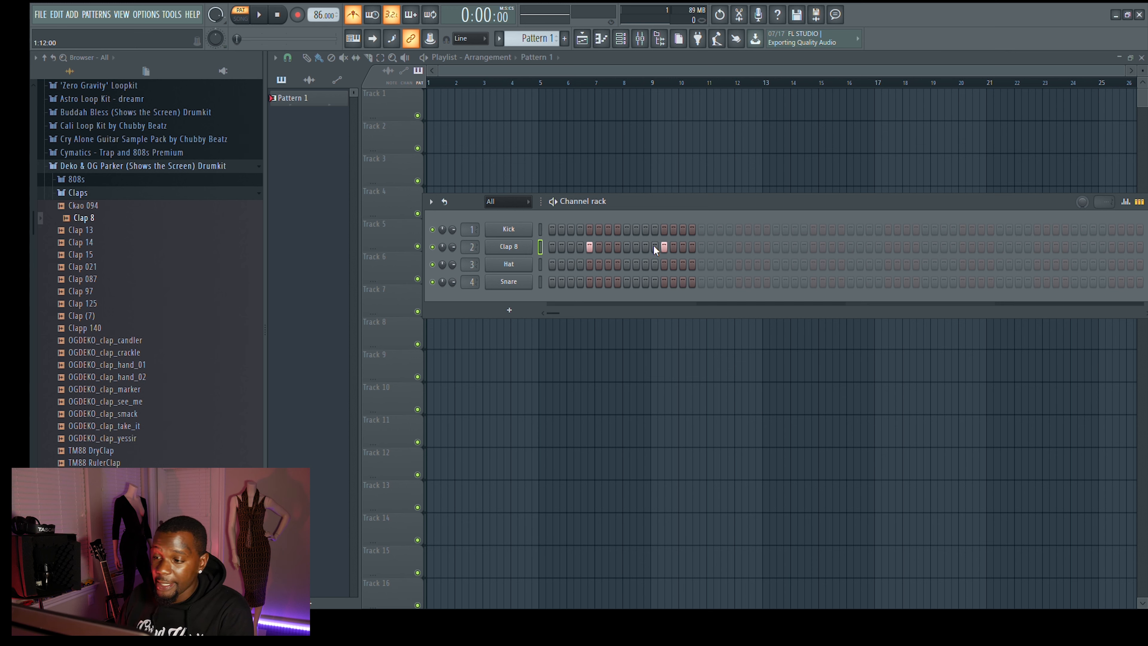
key("space")
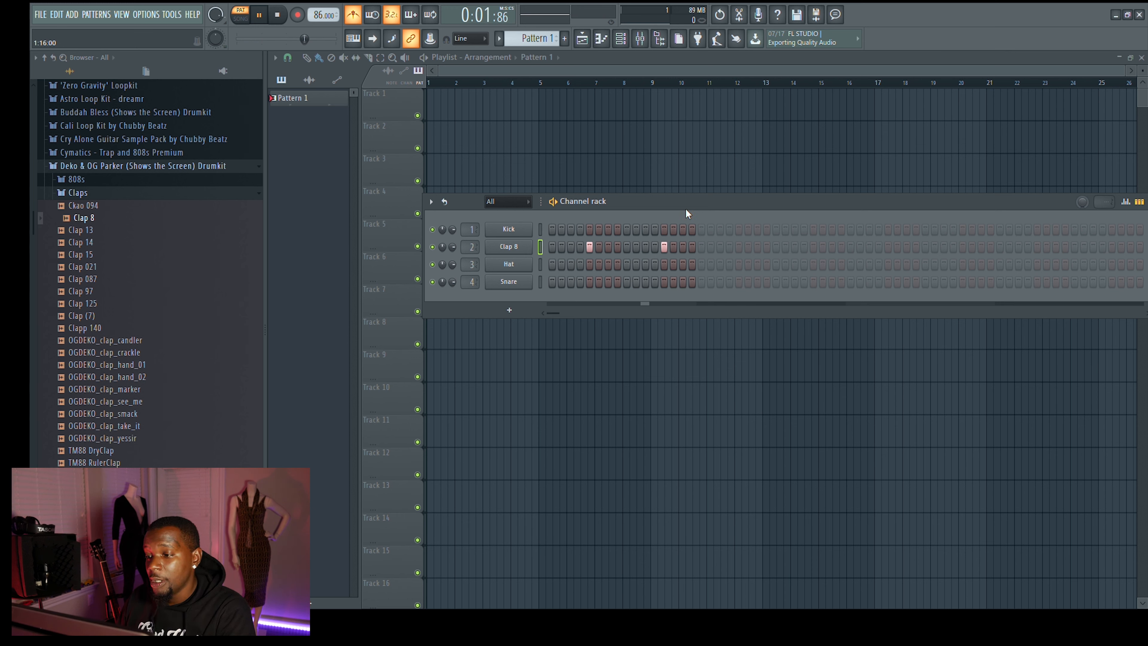
key("space")
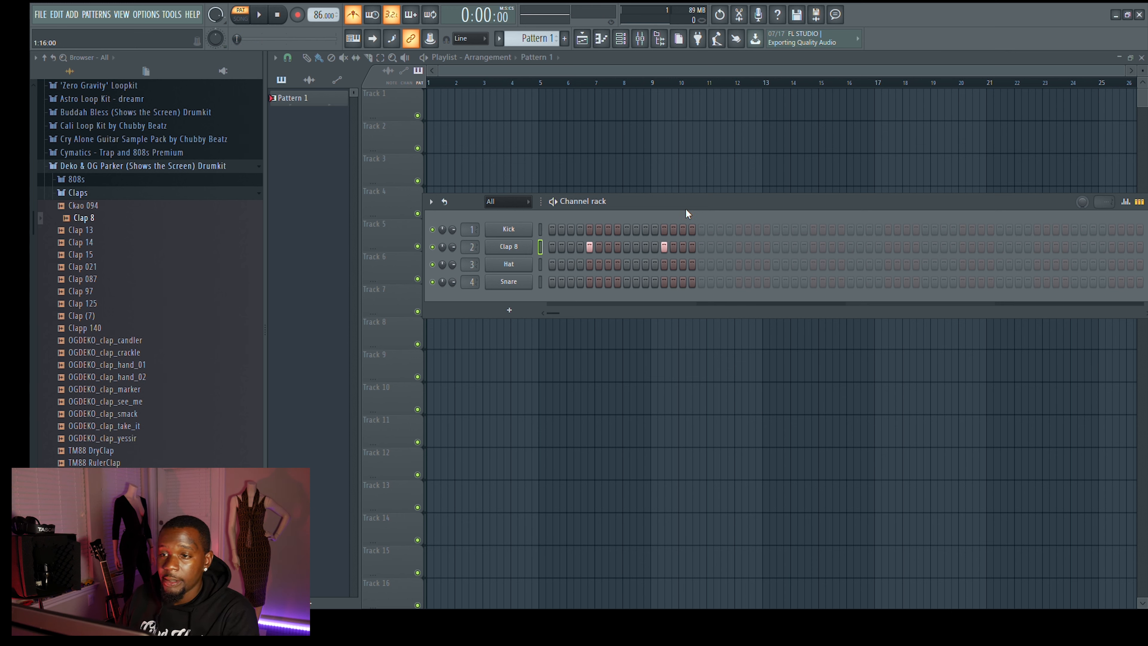
Load the Deko x OG Parker KICK sample from the drumkit's Kicks folder onto the Kick channel
left_click(114, 193)
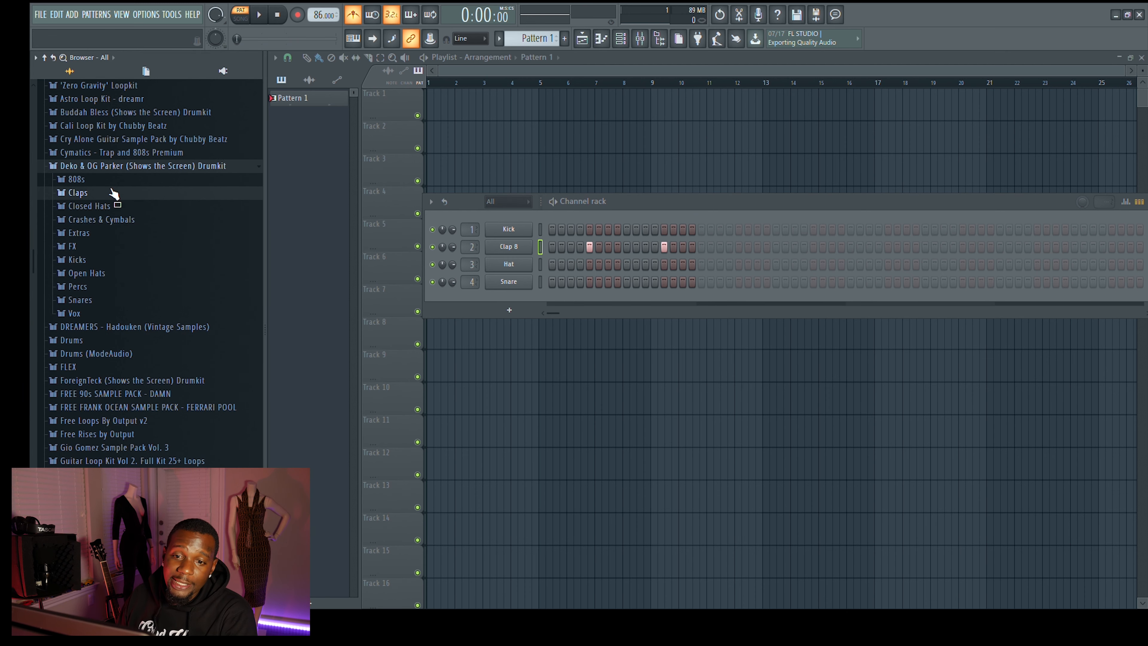
left_click(76, 260)
left_click(83, 274)
left_click(108, 286)
left_click_drag(122, 294, 513, 235)
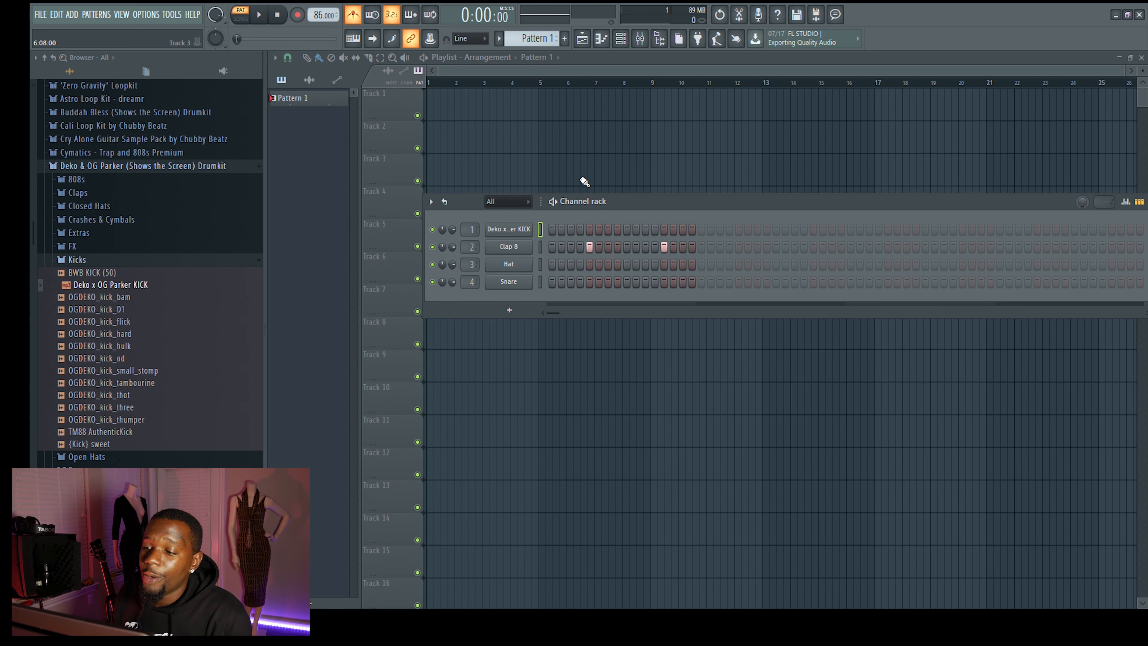
Place kick hits on steps 1 and 11, playing the pattern after each one
left_click(552, 229)
key("space")
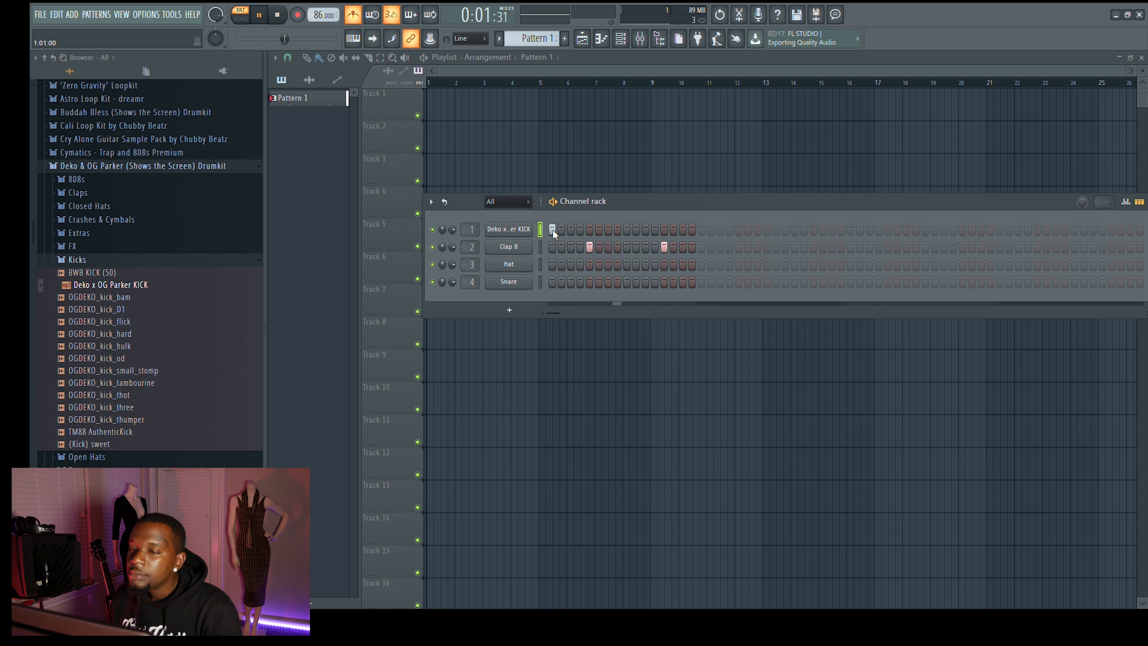
key("space")
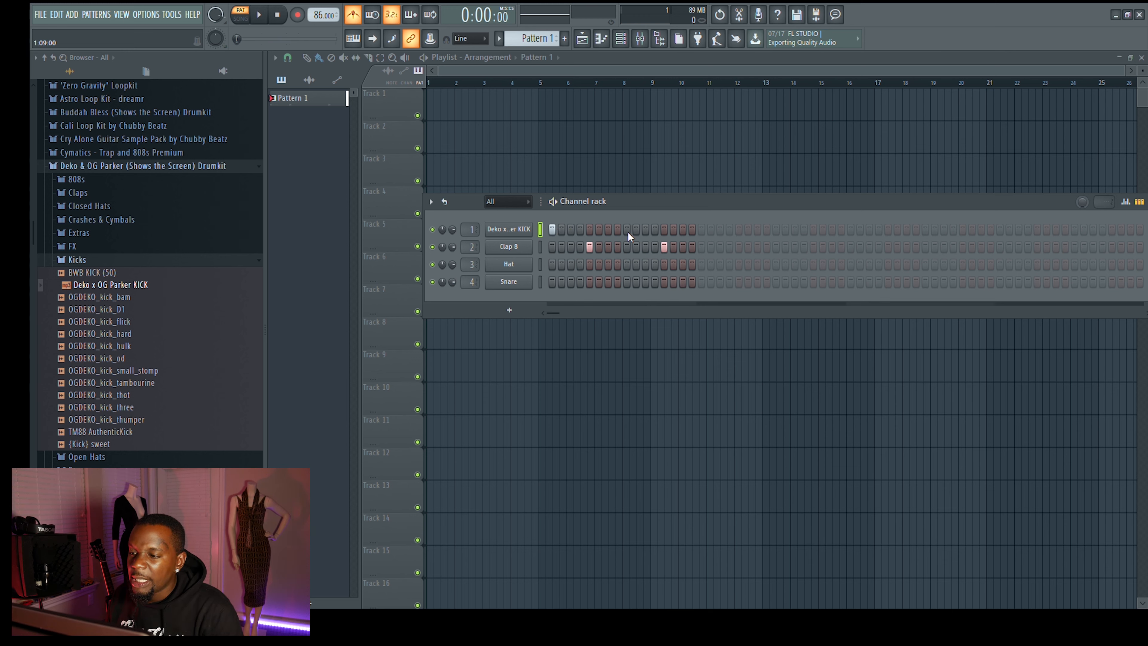
left_click(646, 229)
key("space")
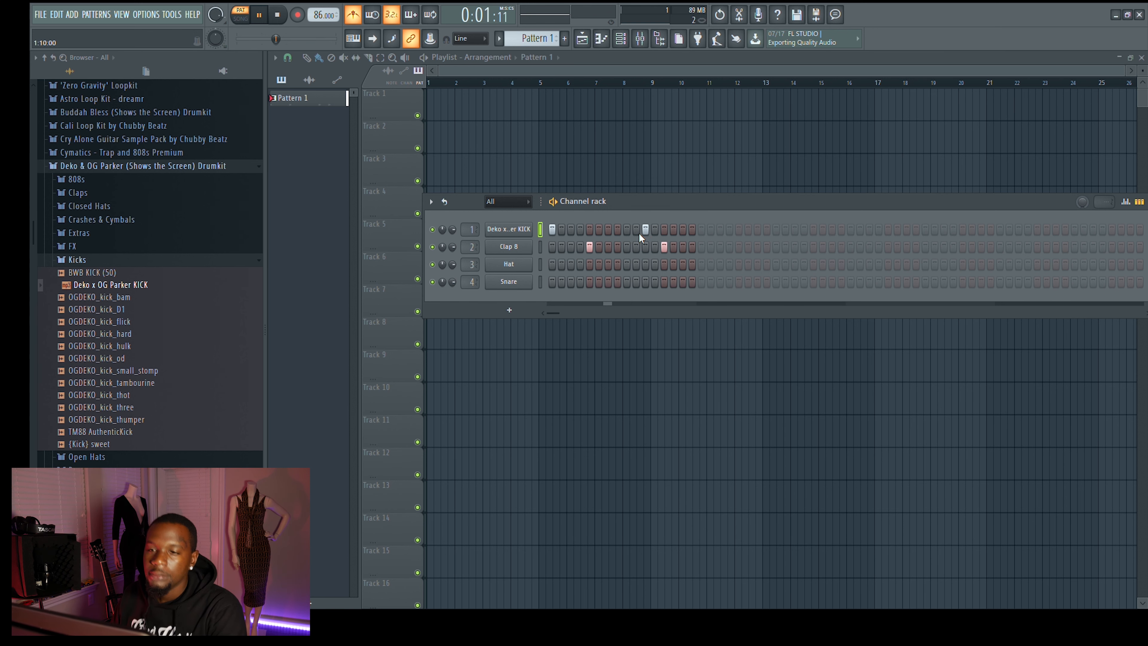
key("space")
Turn off the metronome and play the kick and clap pattern without it
left_click(354, 14)
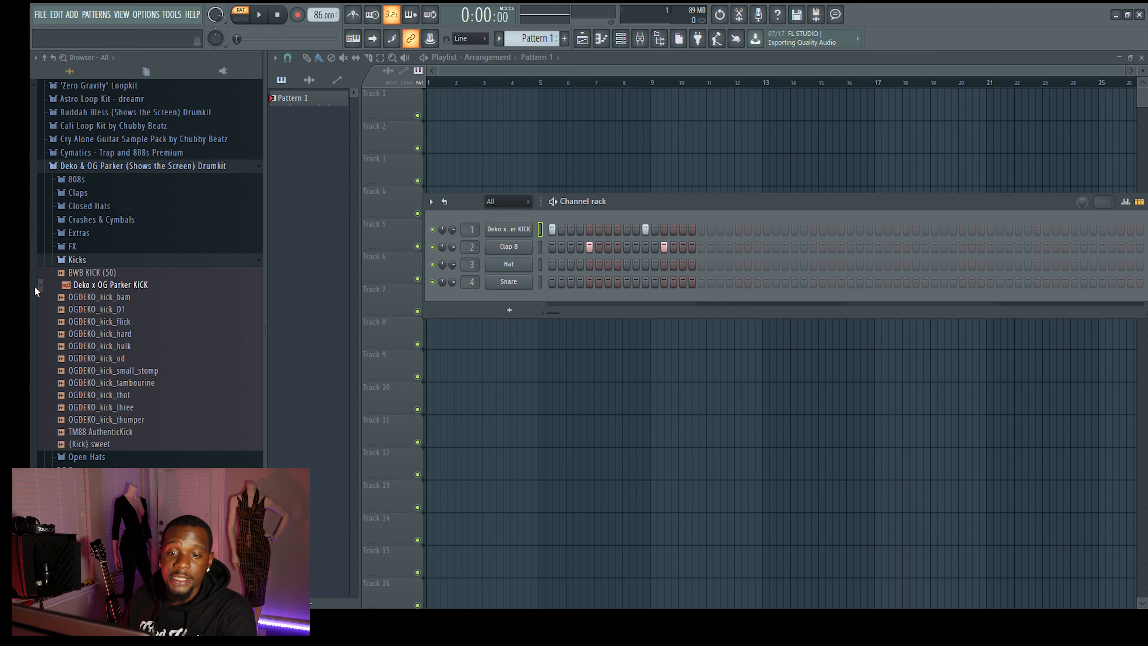
key("space")
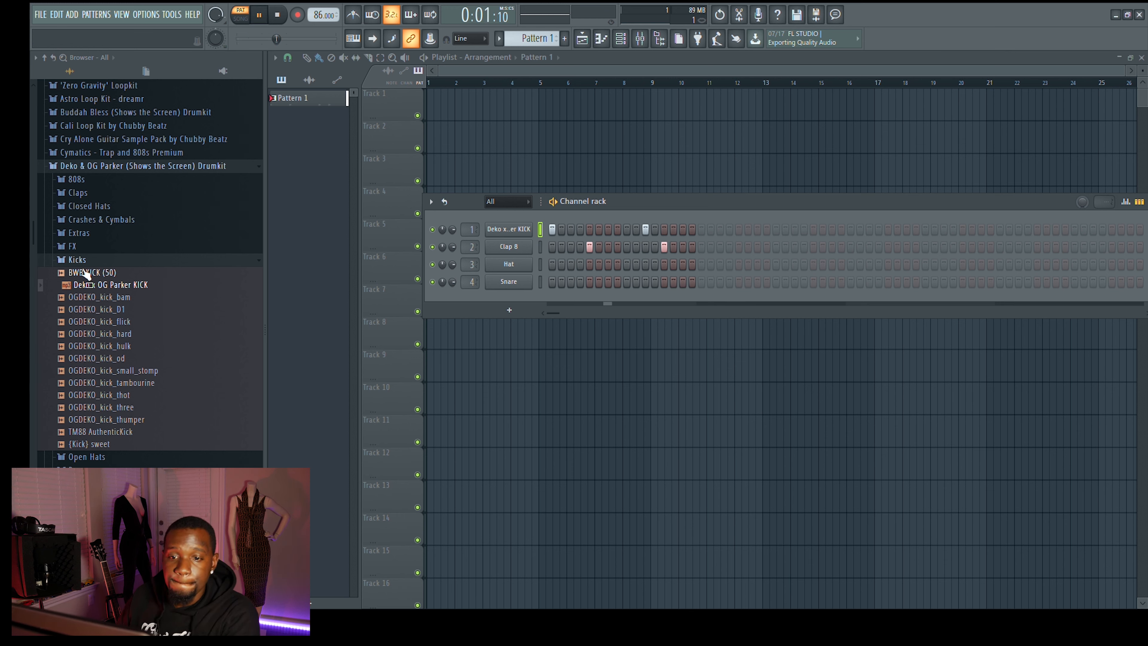
key("space")
Load the Hi Hat 1 sample from the Closed Hats folder onto the Hat channel and collapse the folder
left_click(108, 209)
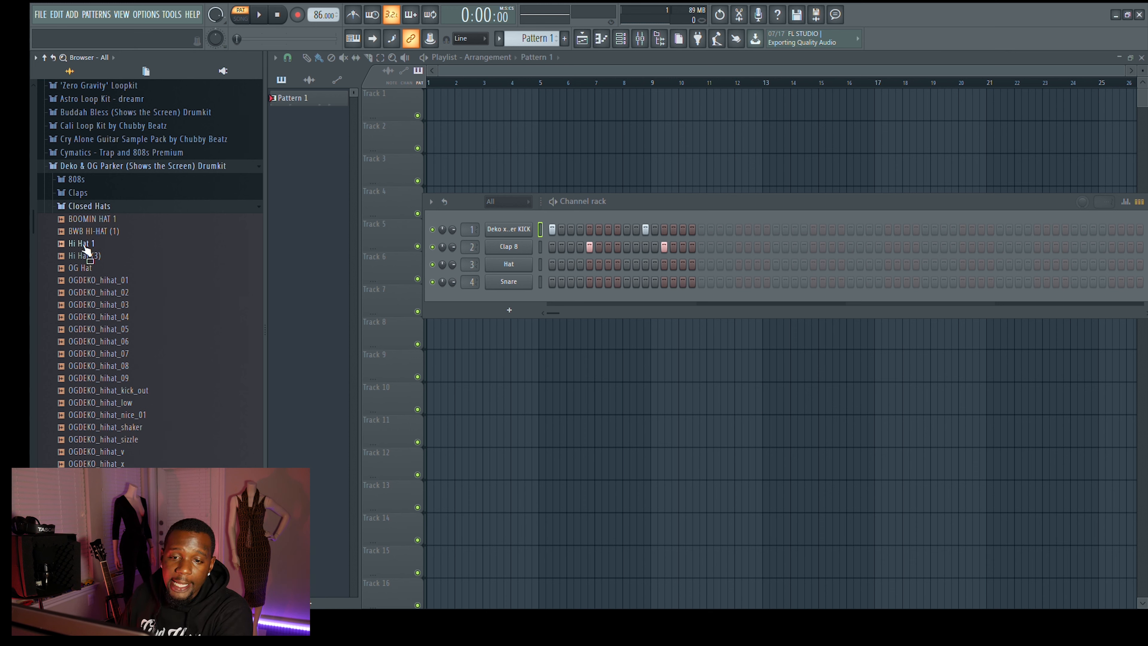
left_click_drag(85, 251, 511, 266)
left_click(114, 208)
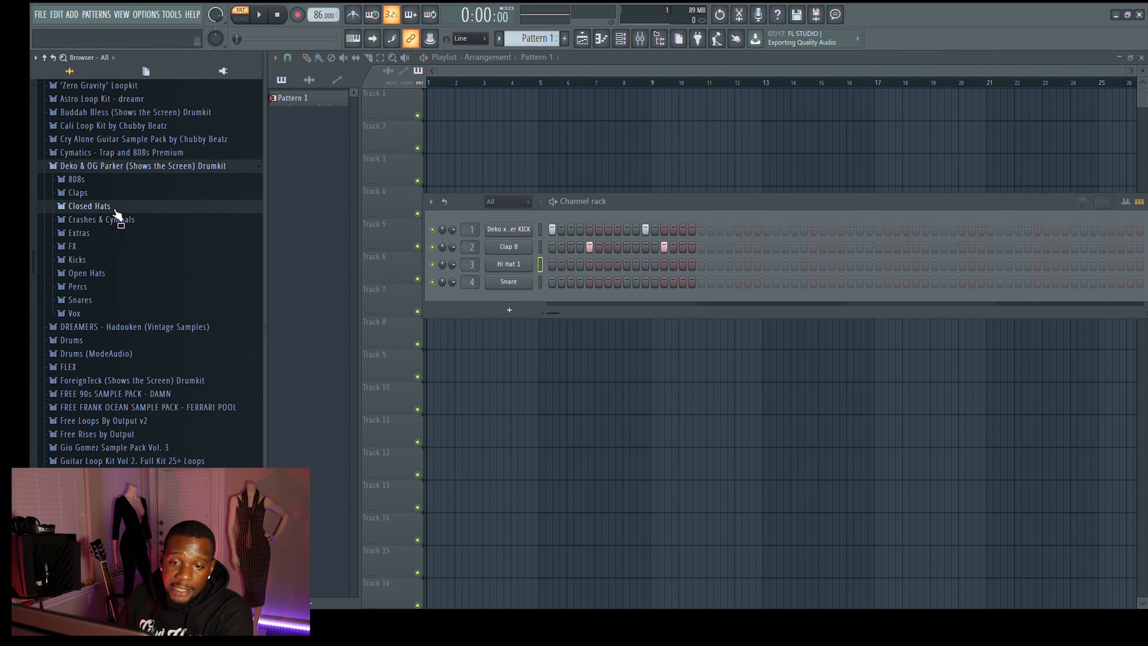
Load OGDEKO_hihat_open_02 from the Open Hats folder onto the Snare channel
left_click(85, 313)
left_click(89, 323)
left_click(113, 320)
left_click_drag(114, 322, 504, 281)
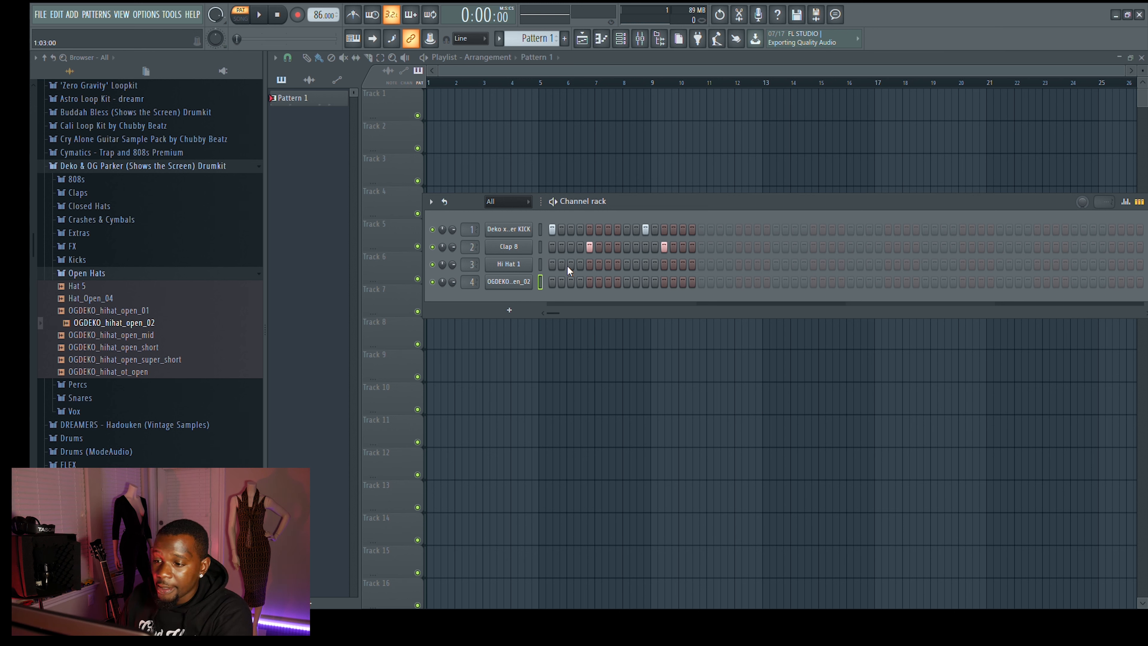
During playback, place Hi Hat 1 hits on every second step and fill the gaps so all 16 steps are active
key("space")
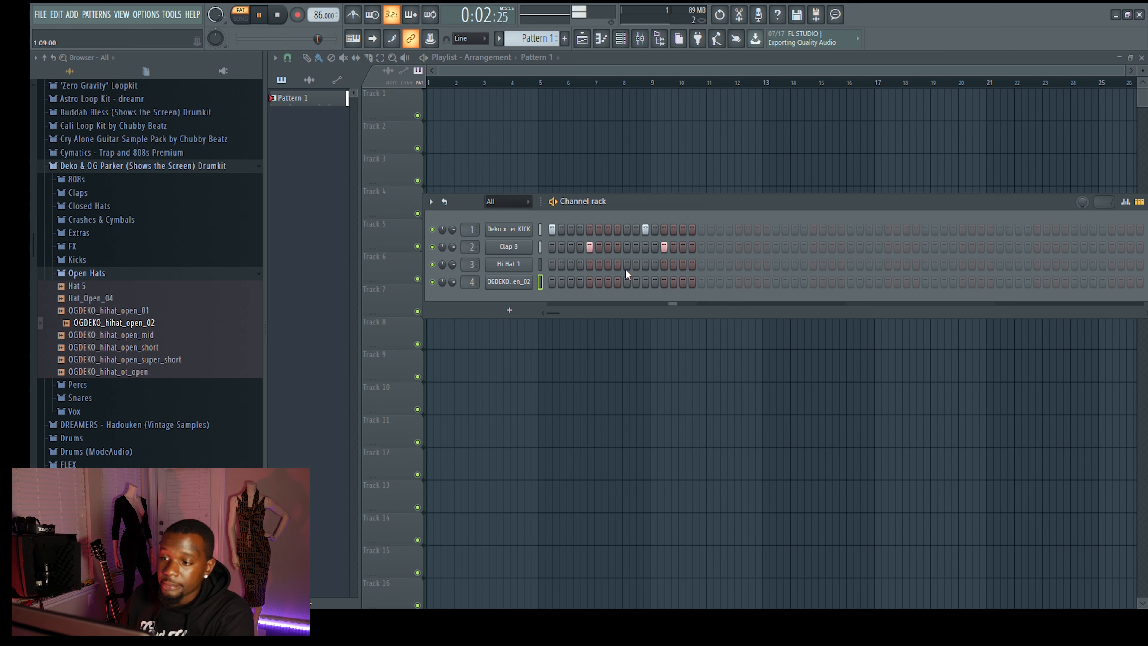
left_click(553, 264)
left_click(572, 265)
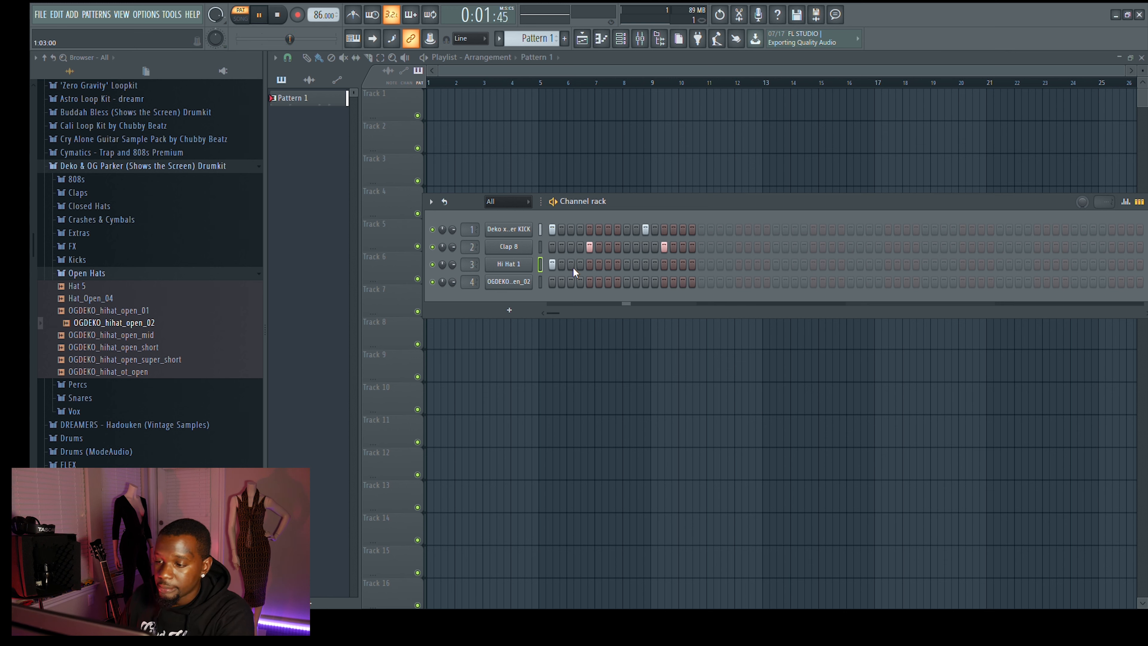
left_click(590, 265)
left_click(609, 265)
left_click(627, 265)
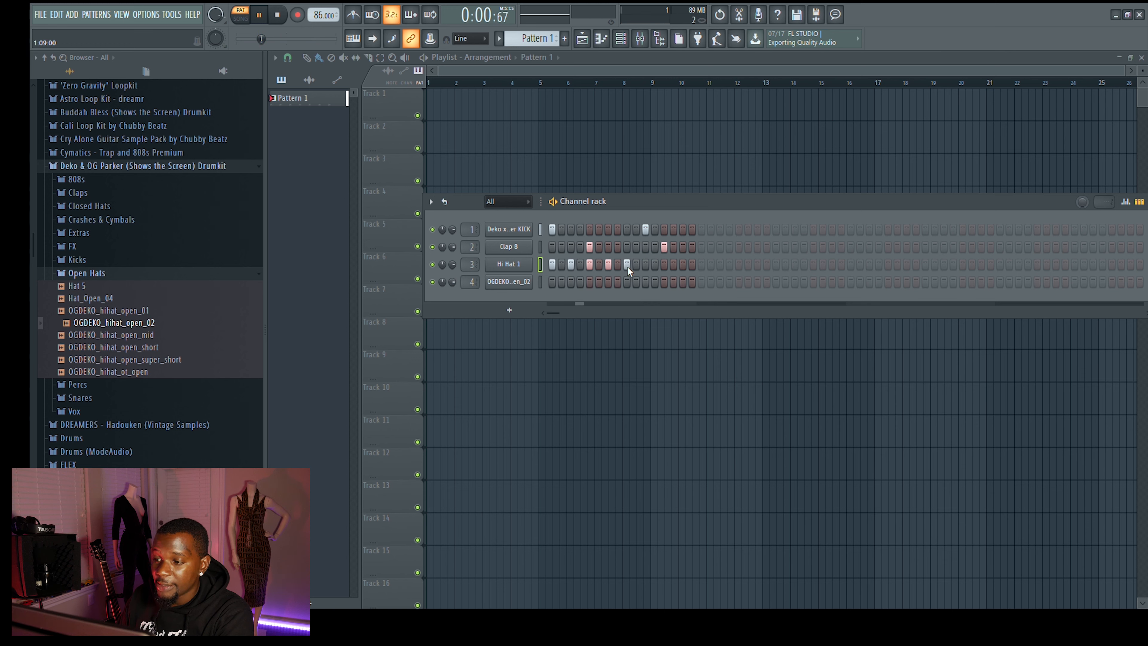
left_click(645, 265)
left_click(664, 265)
left_click(683, 265)
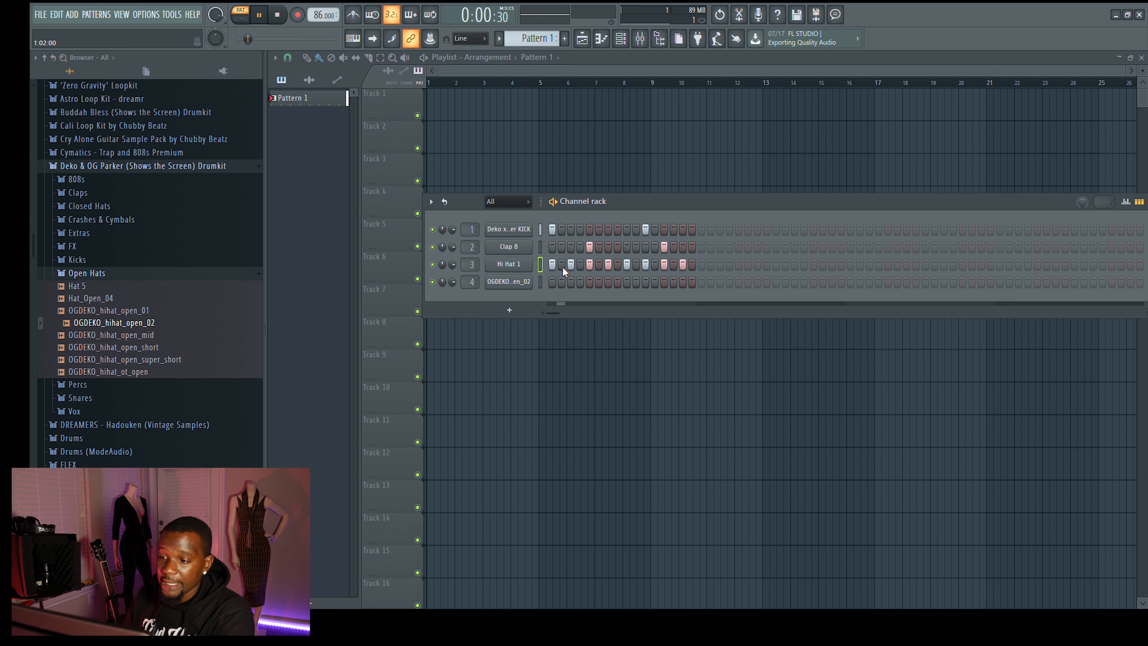
mouse_move(562, 266)
left_mouse_down()
mouse_move(747, 254)
mouse_move(716, 274)
mouse_move(703, 268)
left_mouse_up()
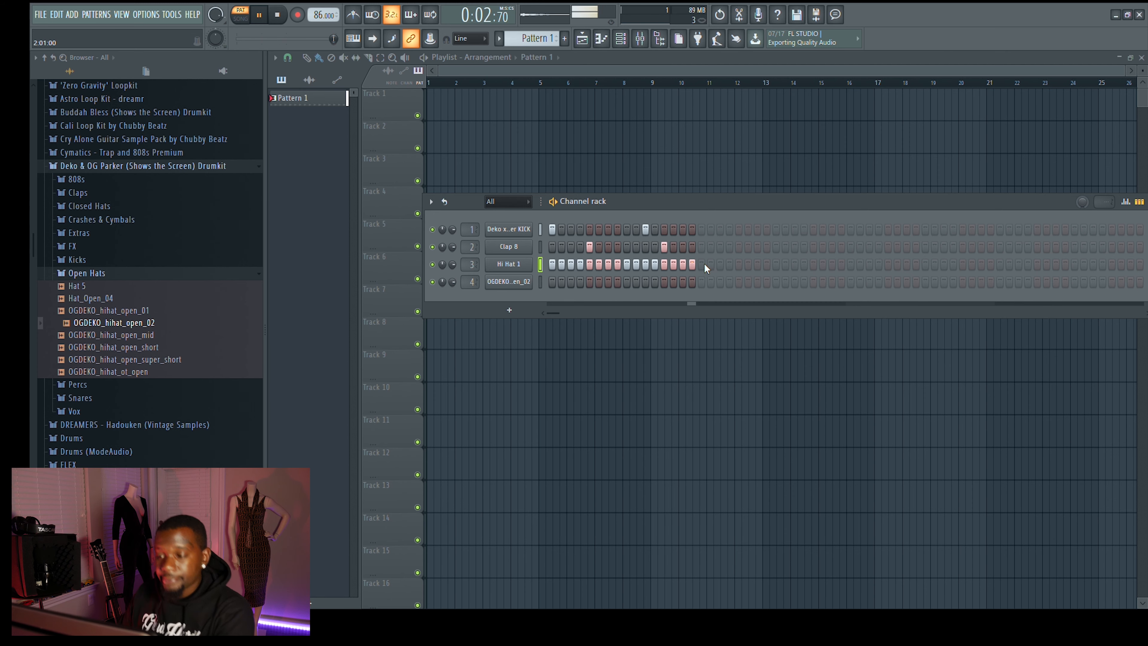
key("space")
Narrow the channel rack window to 16 steps and position it over the upper part of the playlist
left_click_drag(1000, 199, 890, 151)
left_click_drag(1048, 217, 601, 228)
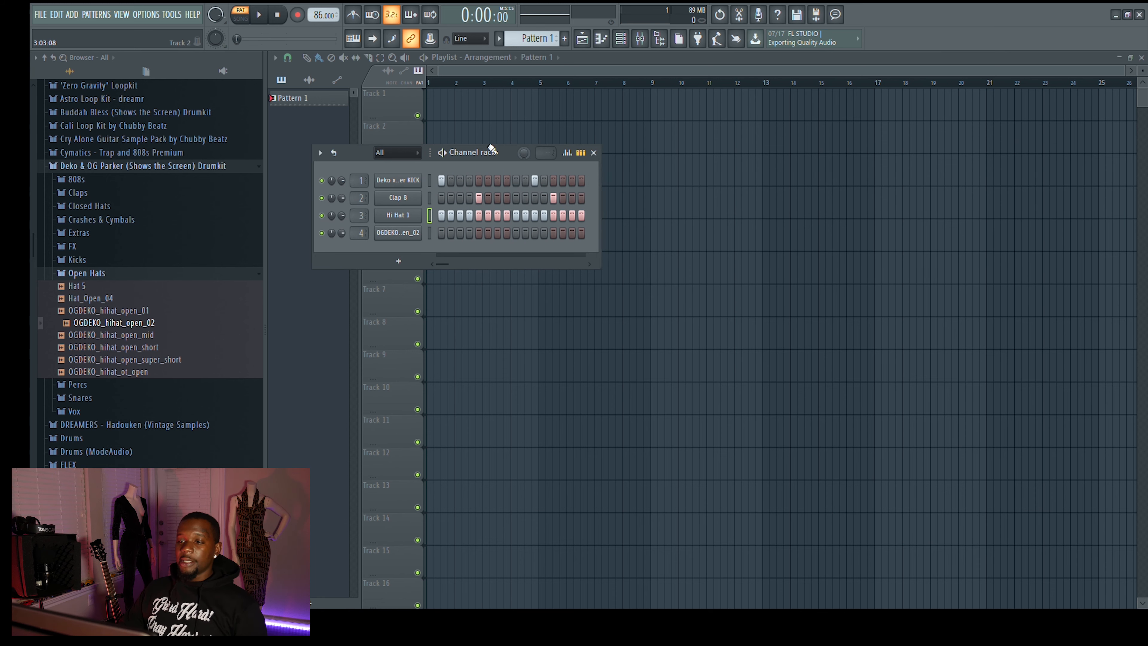
left_click_drag(507, 157, 658, 159)
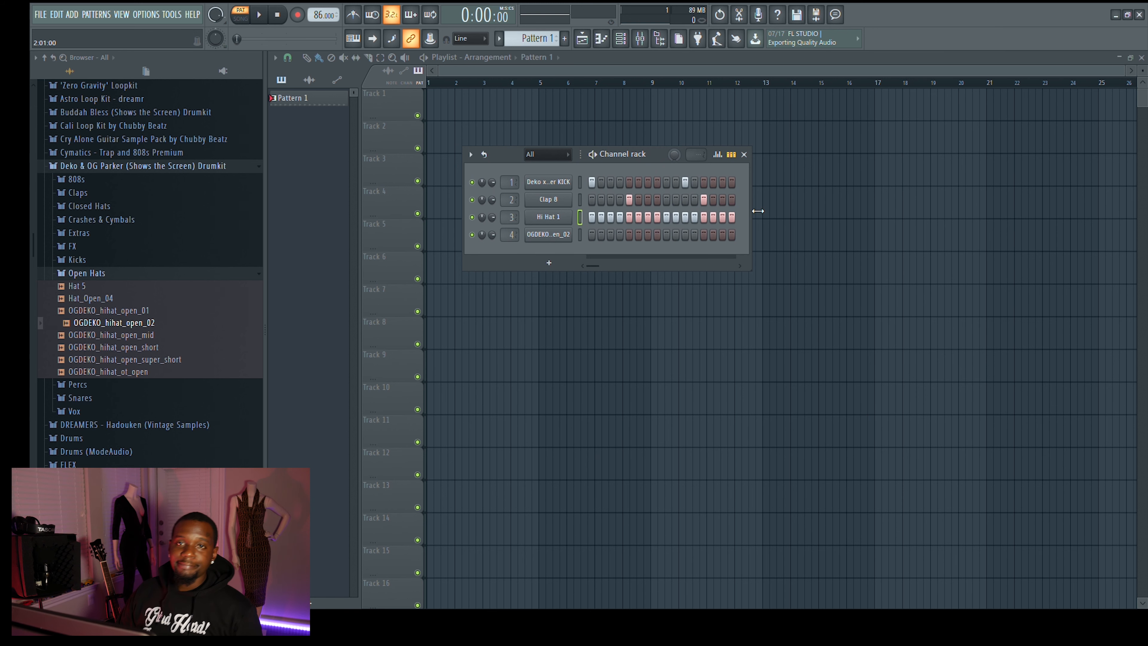
left_click_drag(764, 212, 898, 191)
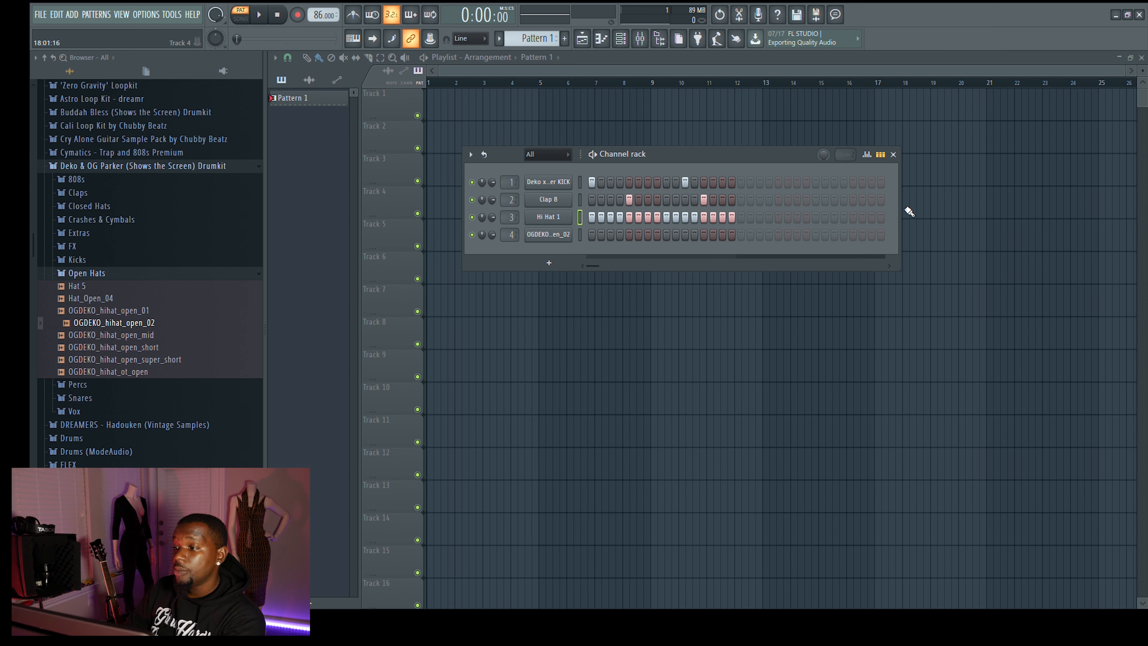
left_click_drag(901, 207, 745, 215)
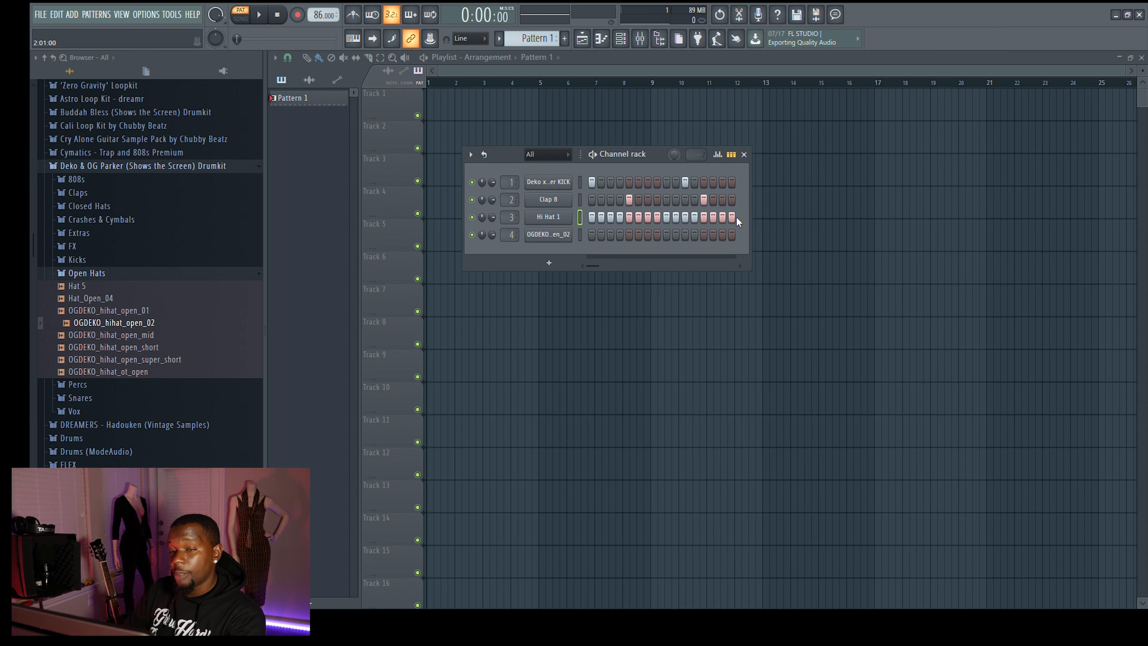
Play the 16-step loop, widen the rack, and extend the Hi Hat 1 and Clap 8 rows into the second bar, with claps on steps 21 and 29
key("space")
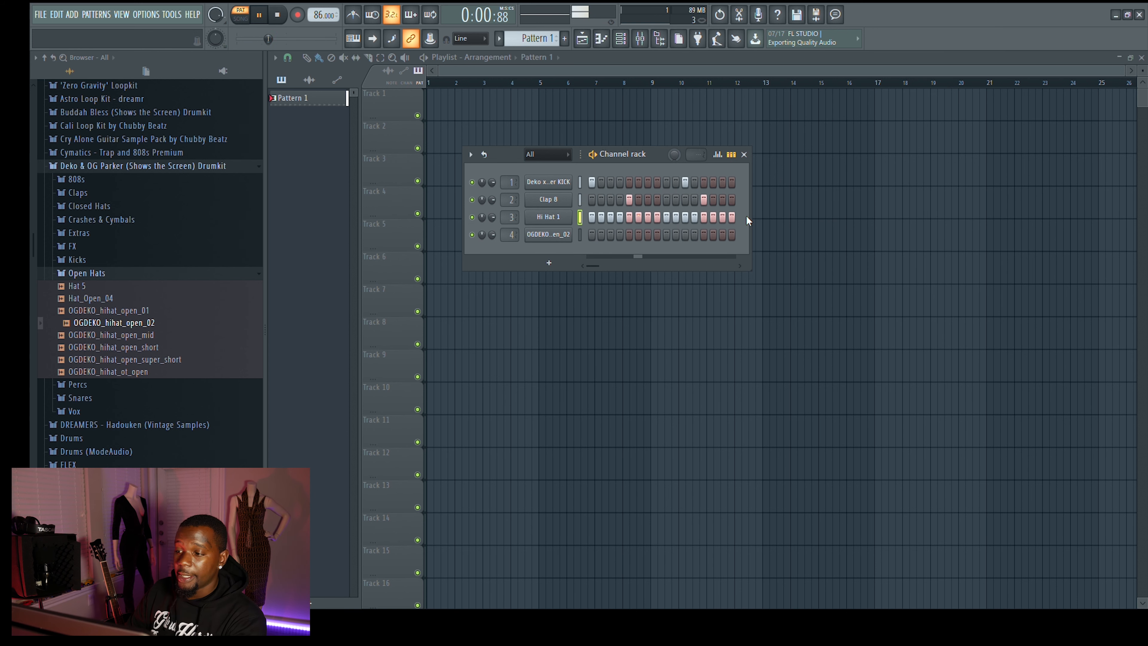
key("space")
left_click_drag(752, 216, 930, 208)
left_click(741, 217)
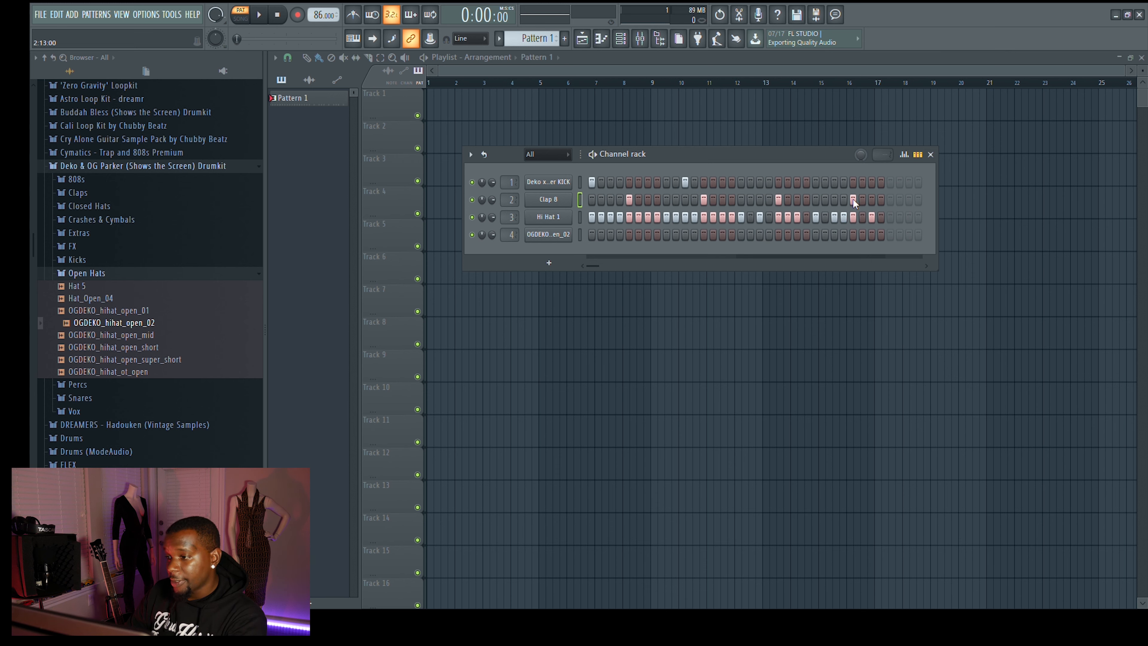
Add kick hits on steps 17, 20, 23 and 31 of the second bar while the pattern plays
key("space")
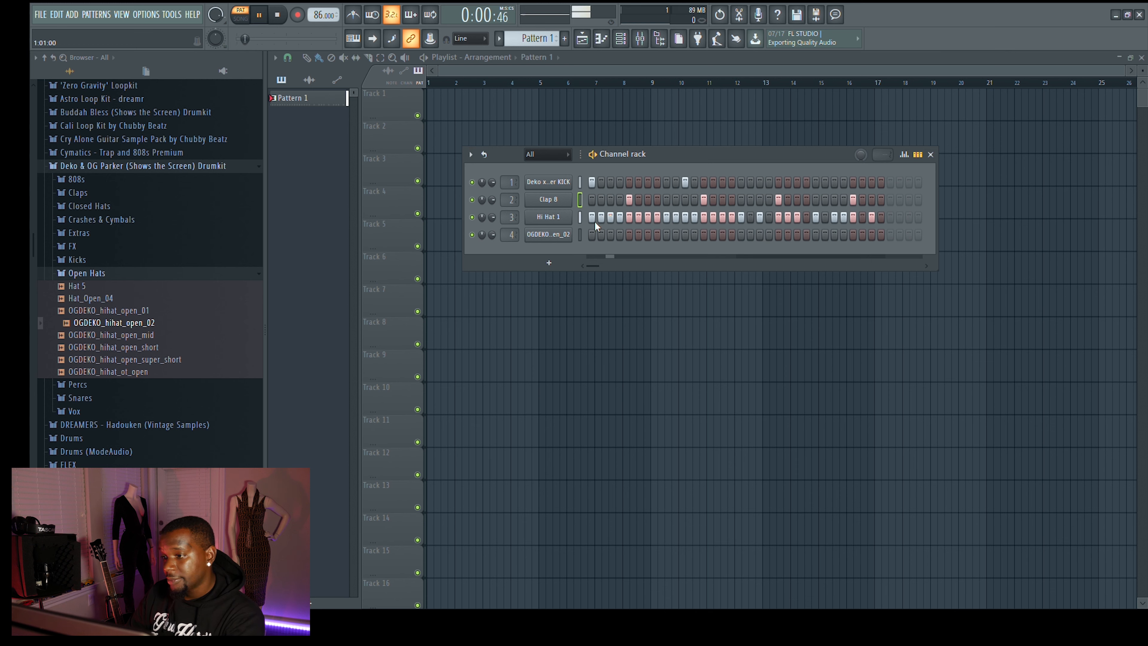
left_click(741, 182)
left_click(769, 183)
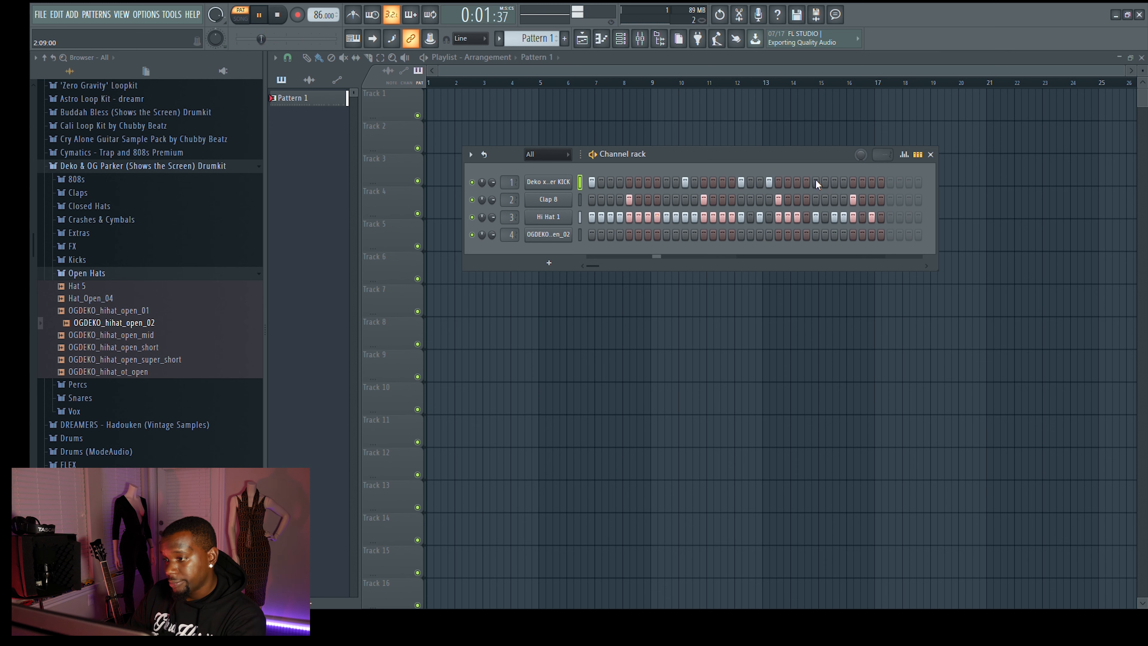
left_click(797, 182)
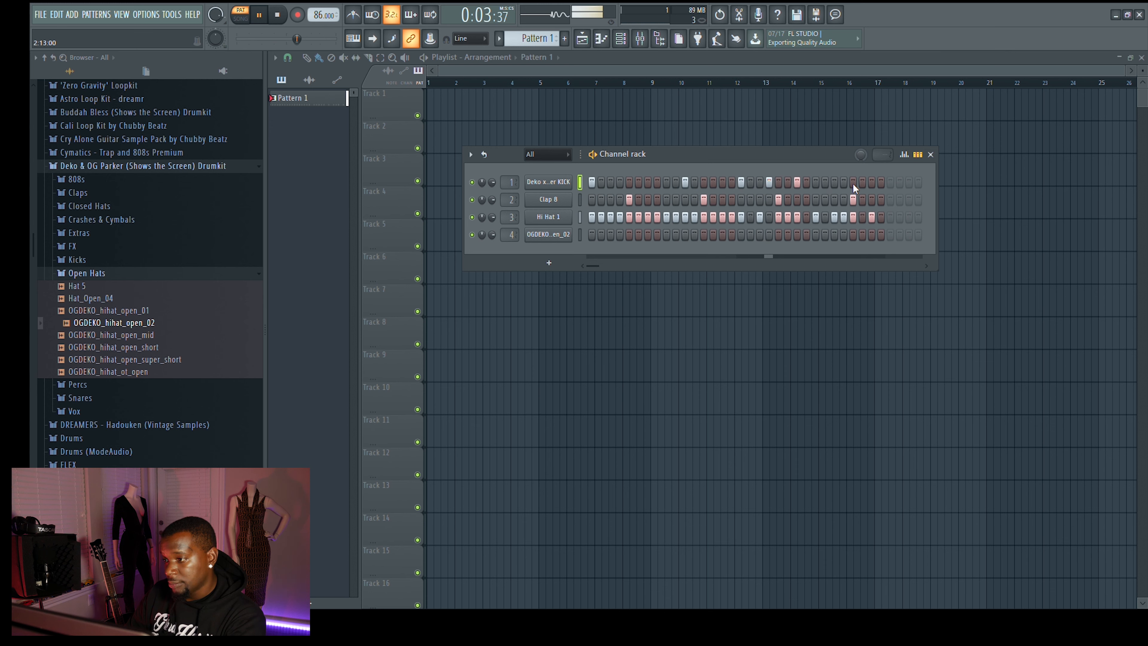
left_click(872, 183)
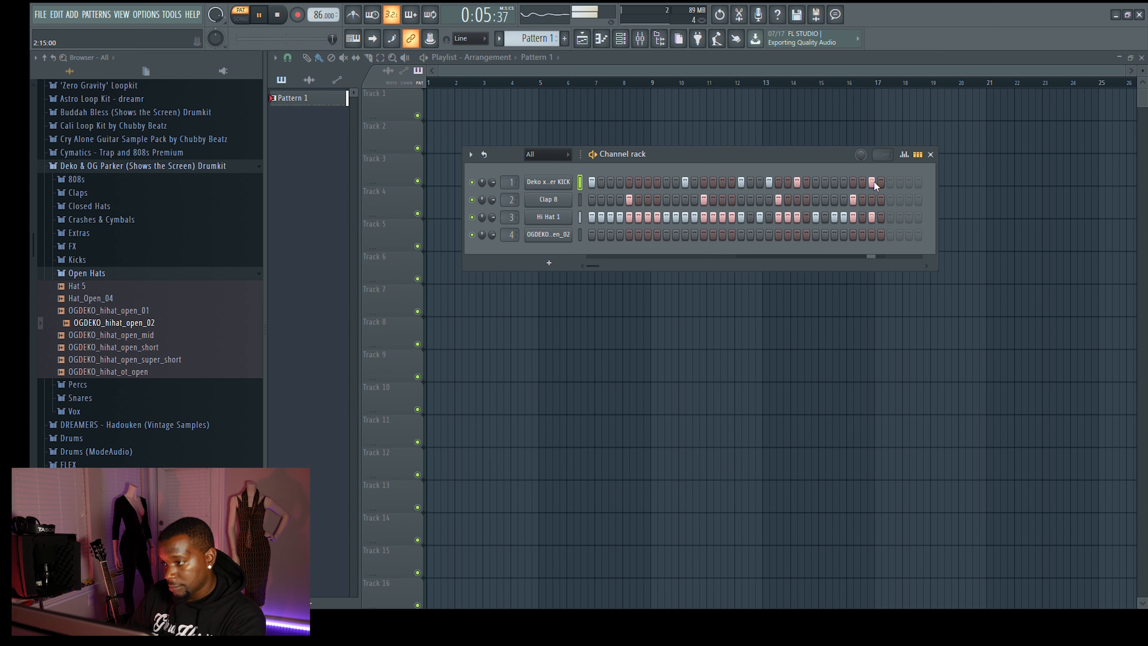
key("space")
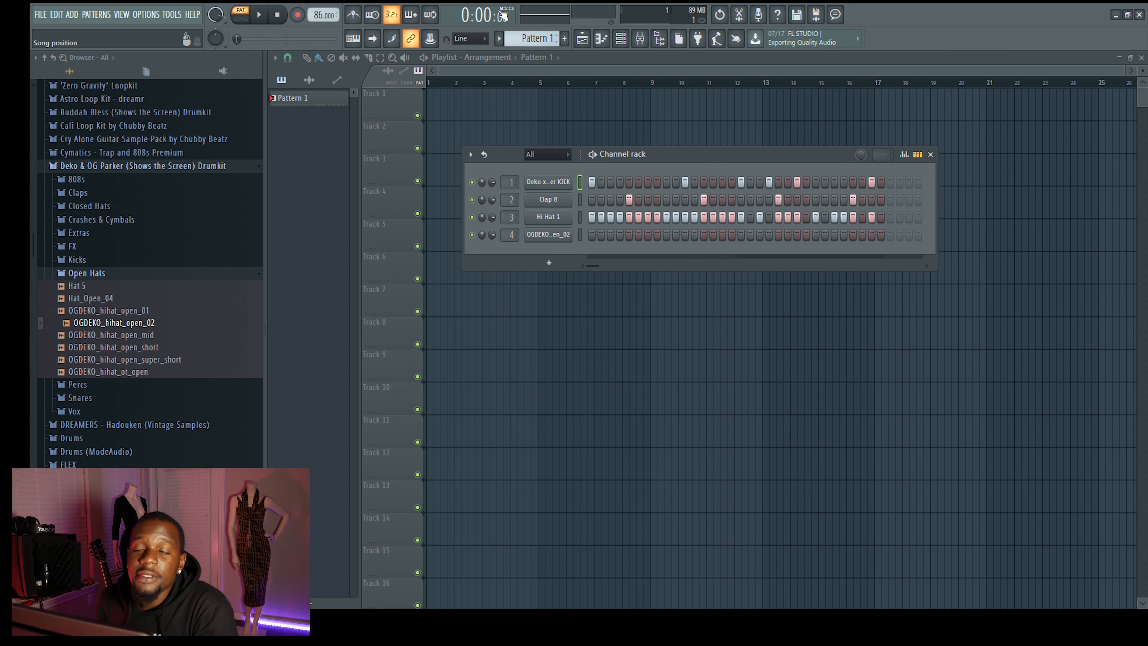